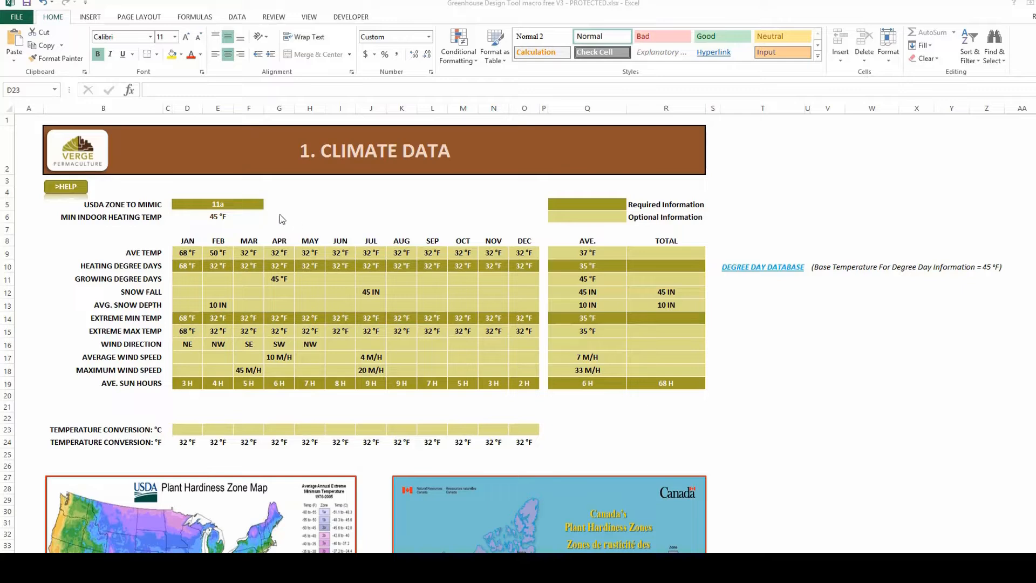
Pick 10a as the USDA zone to mimic in D5, then follow the DEGREE DAY DATABASE link in T10.
{"action": "key", "text": "shift+Right"}
{"action": "left_click", "coordinate": [260, 206]}
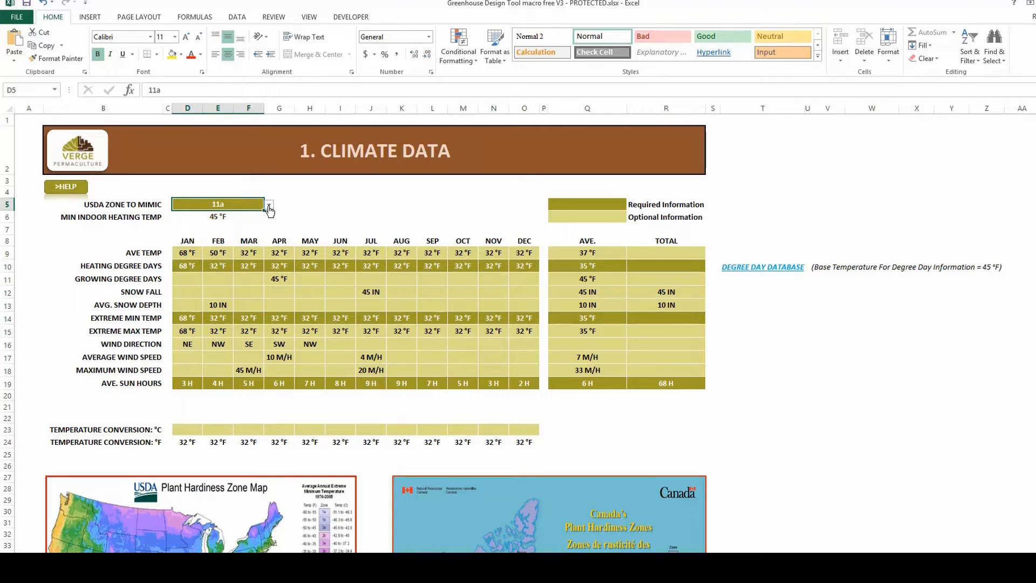
{"action": "scroll", "coordinate": [426, 452], "scroll_direction": "down", "scroll_amount": 5}
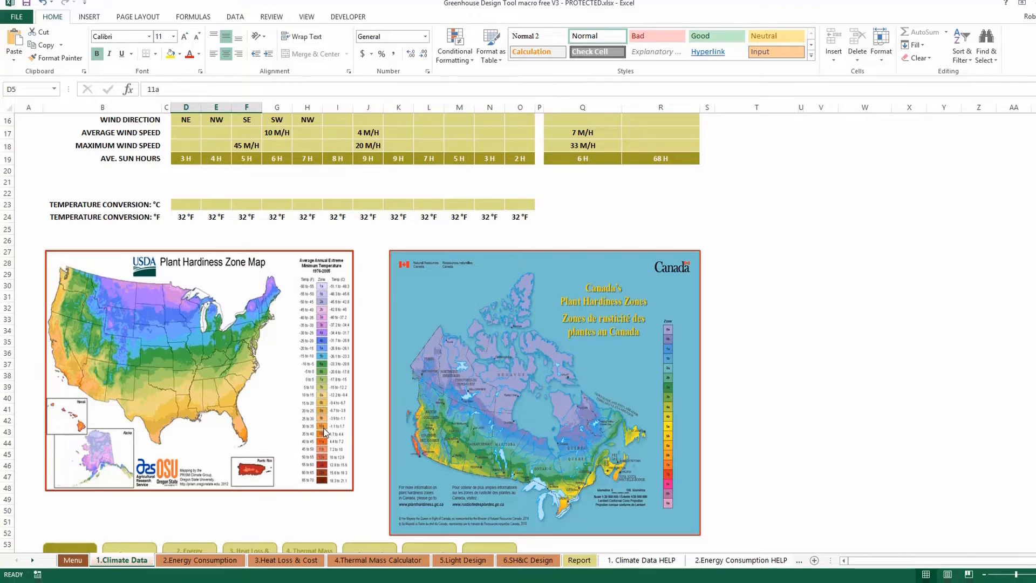
{"action": "scroll", "coordinate": [736, 513], "scroll_direction": "up", "scroll_amount": 5}
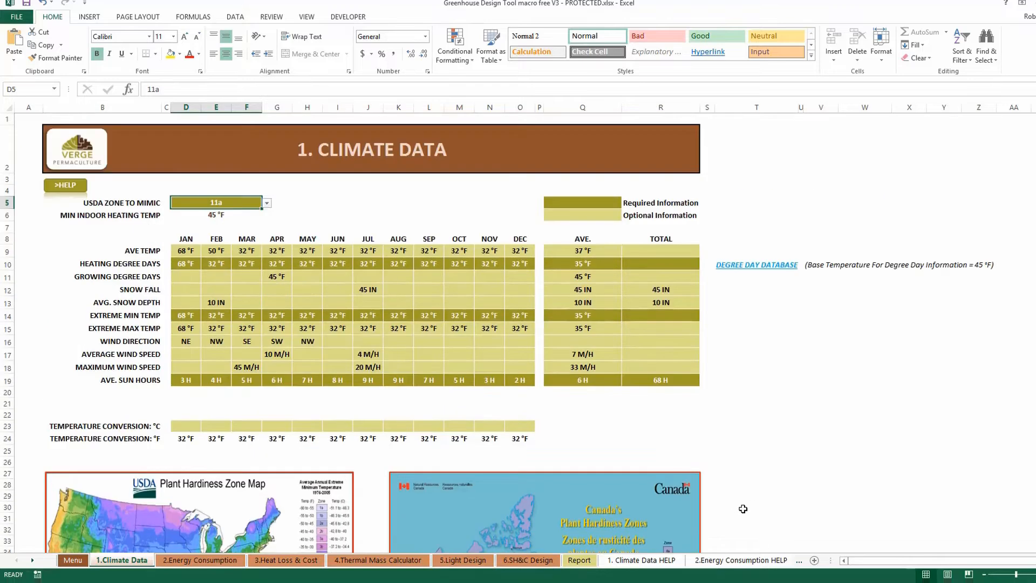
{"action": "left_click", "coordinate": [266, 203]}
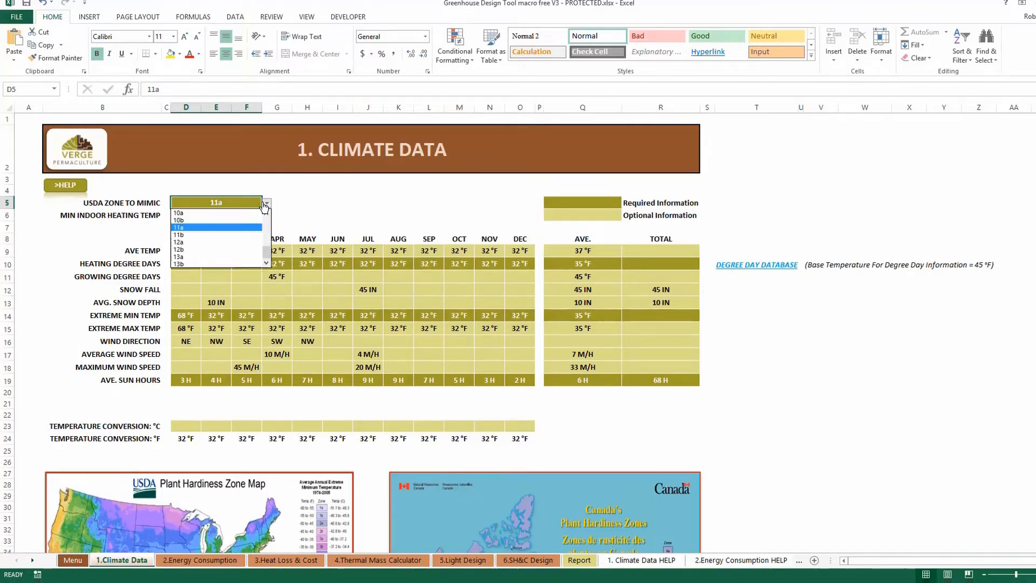
{"action": "left_click", "coordinate": [226, 226]}
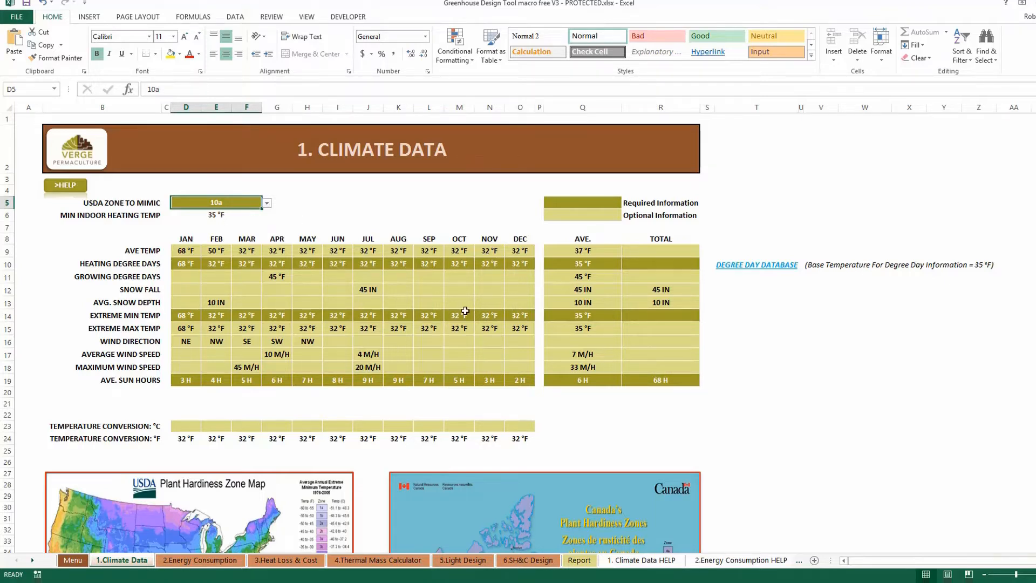
{"action": "left_click", "coordinate": [751, 274]}
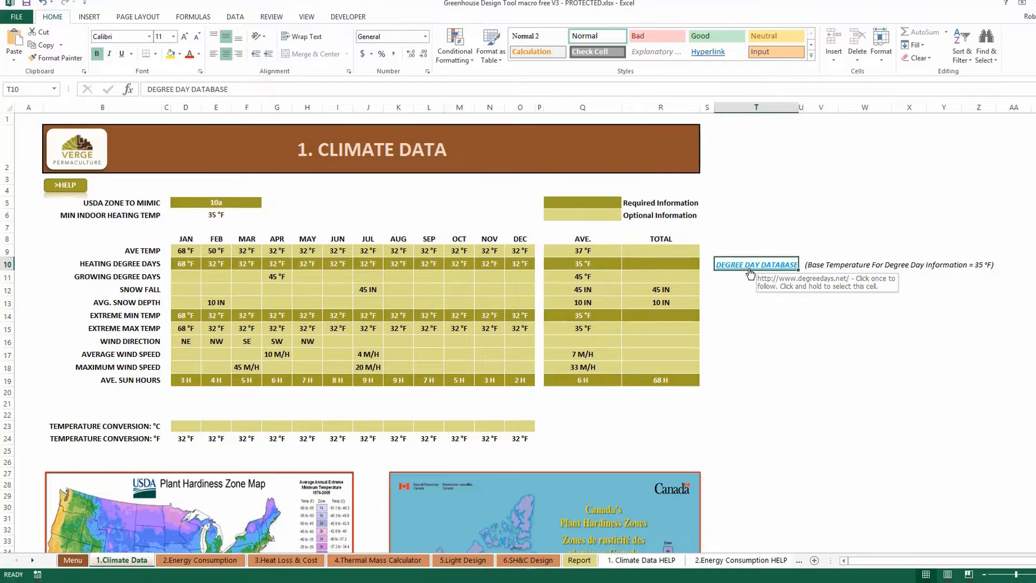
{"action": "left_click", "coordinate": [751, 274]}
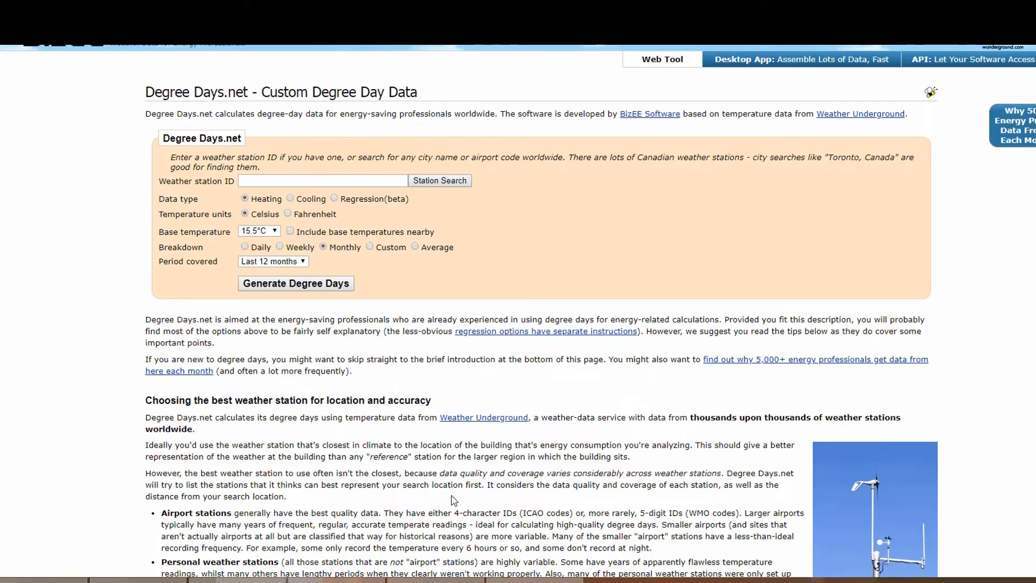
Search stations for 'calgary' and select Calgary International (CYYC) as the weather station.
{"action": "left_click", "coordinate": [269, 180]}
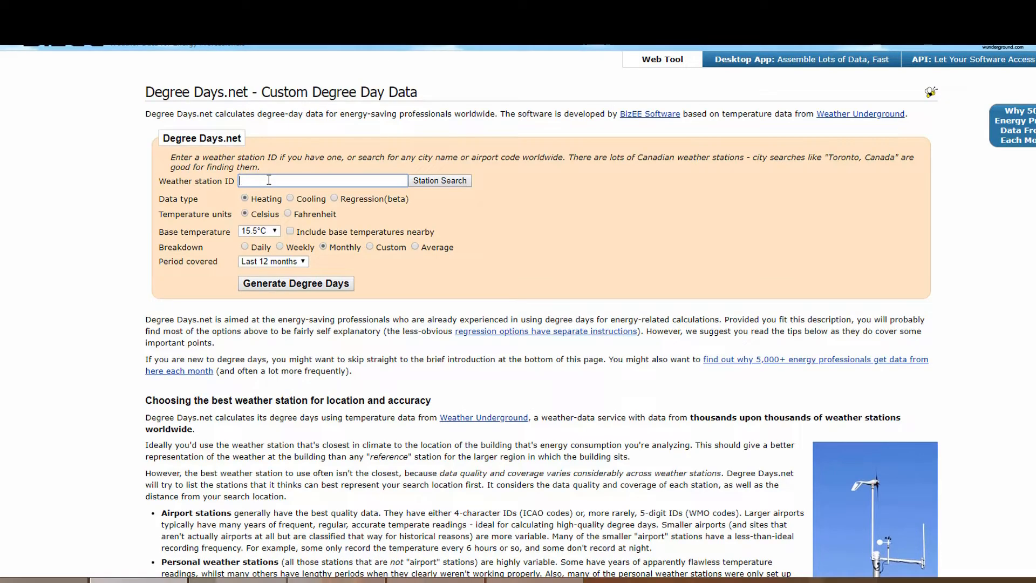
{"action": "type", "text": "calgary"}
{"action": "left_click", "coordinate": [427, 184]}
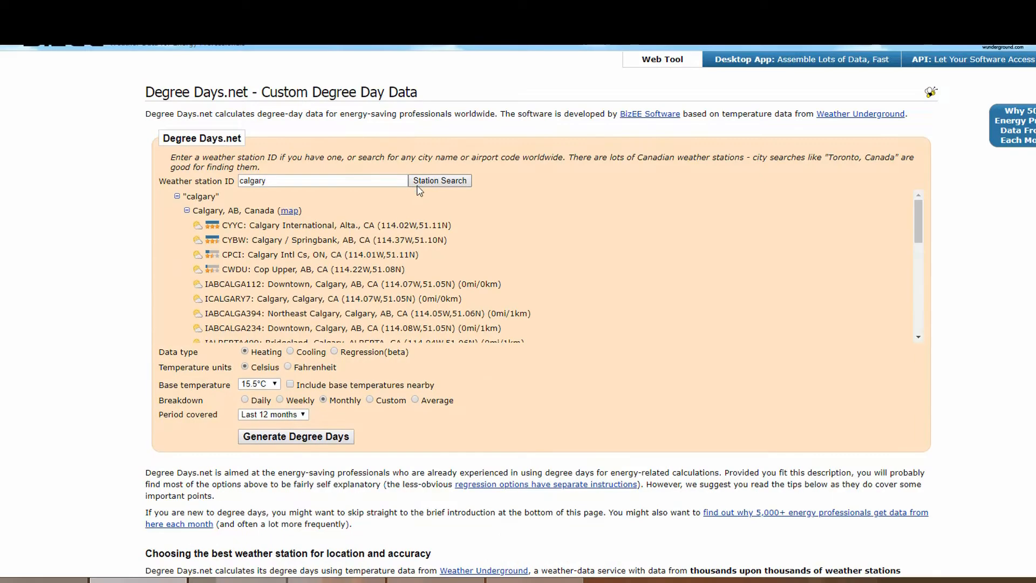
{"action": "left_click", "coordinate": [294, 229]}
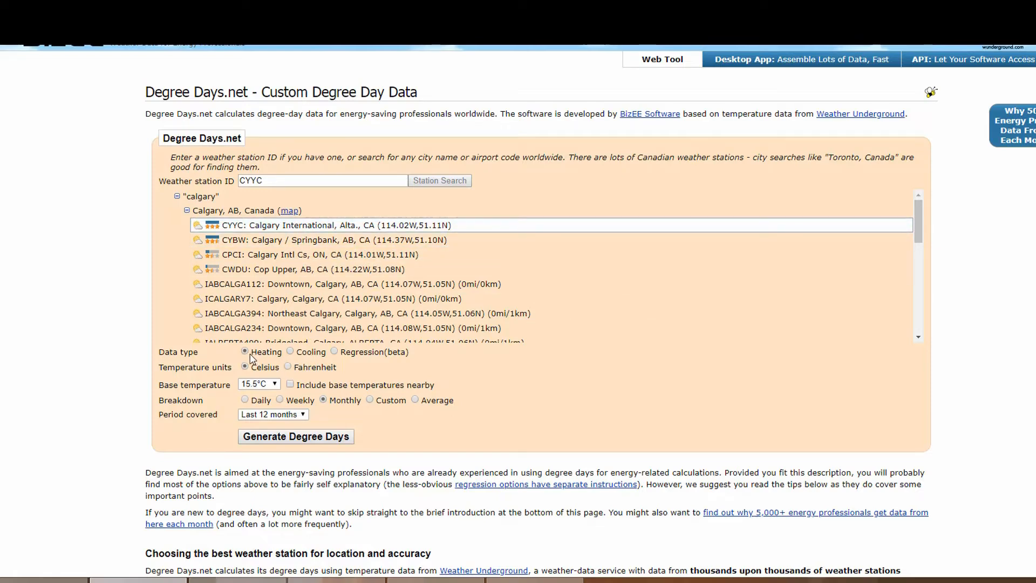
Generate CYYC heating degree days in Fahrenheit, base 35°F, as 5-year averages.
{"action": "left_click", "coordinate": [296, 373]}
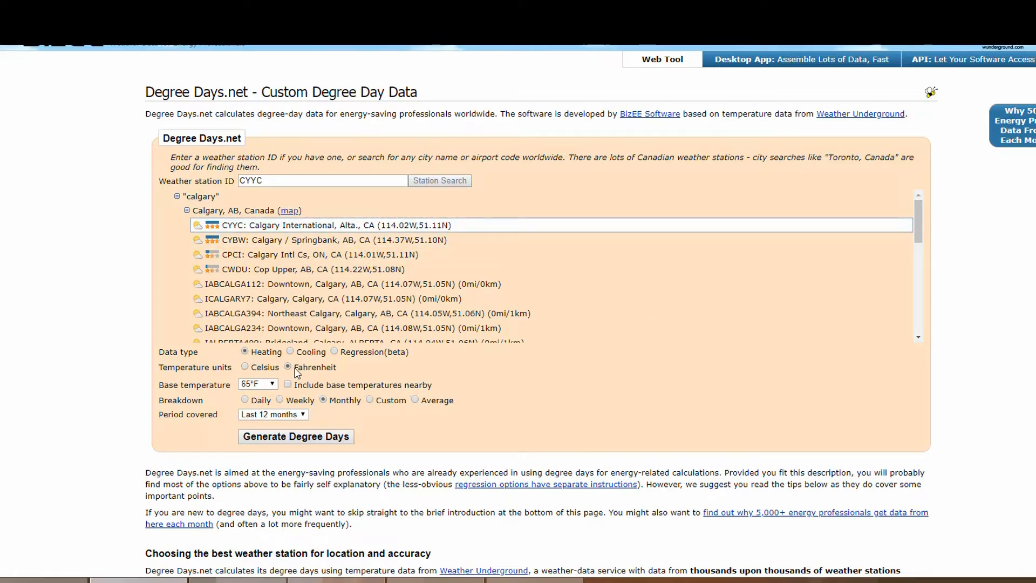
{"action": "left_click", "coordinate": [264, 387]}
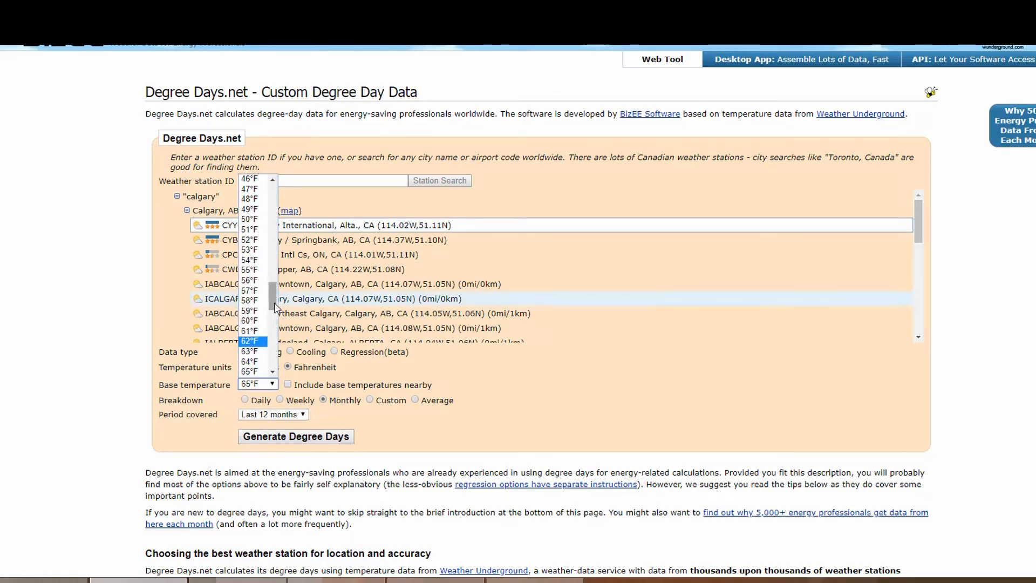
{"action": "left_click_drag", "start_coordinate": [275, 303], "coordinate": [275, 285]}
{"action": "left_click", "coordinate": [250, 218]}
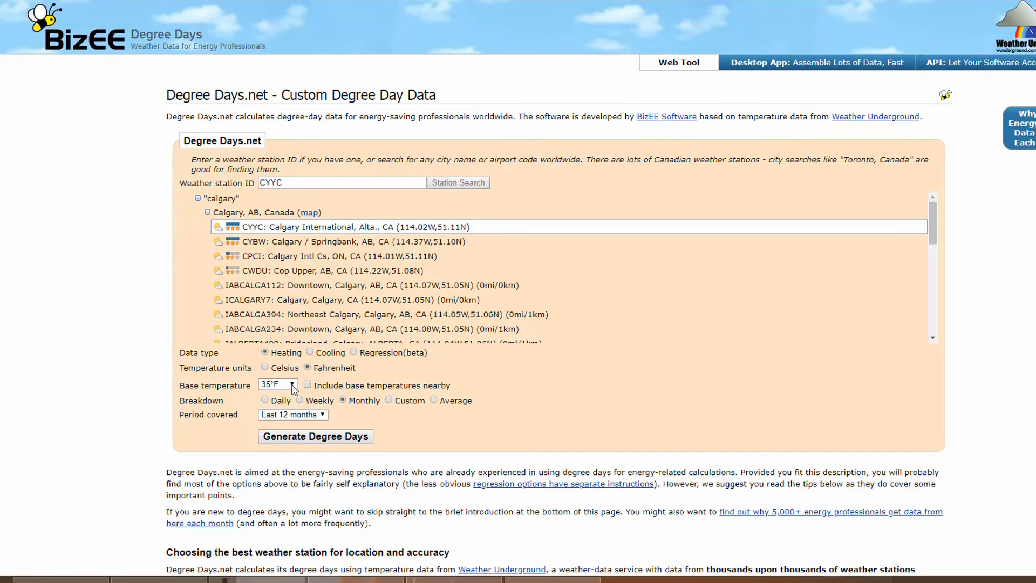
{"action": "left_click", "coordinate": [434, 400]}
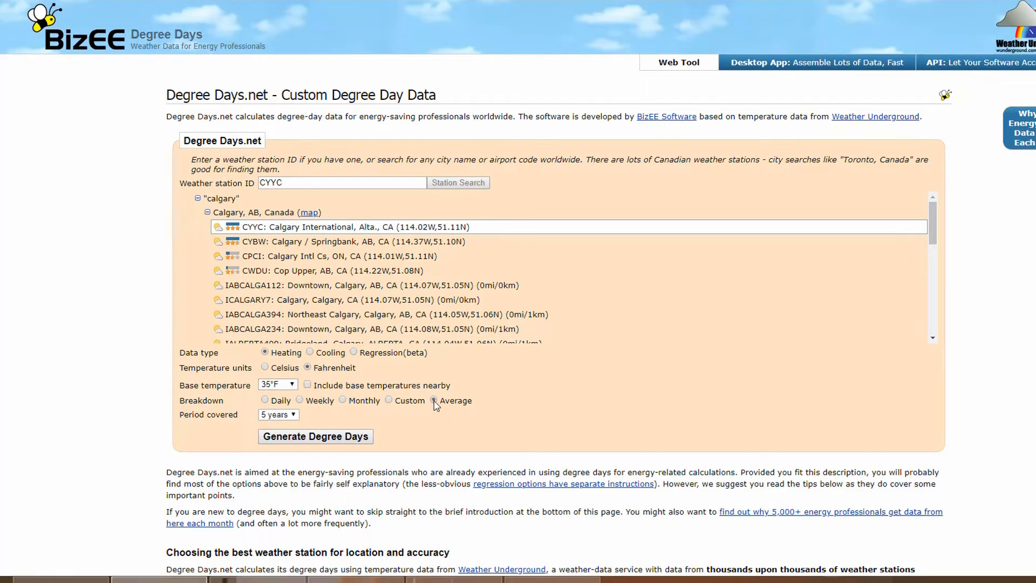
{"action": "left_click", "coordinate": [317, 438]}
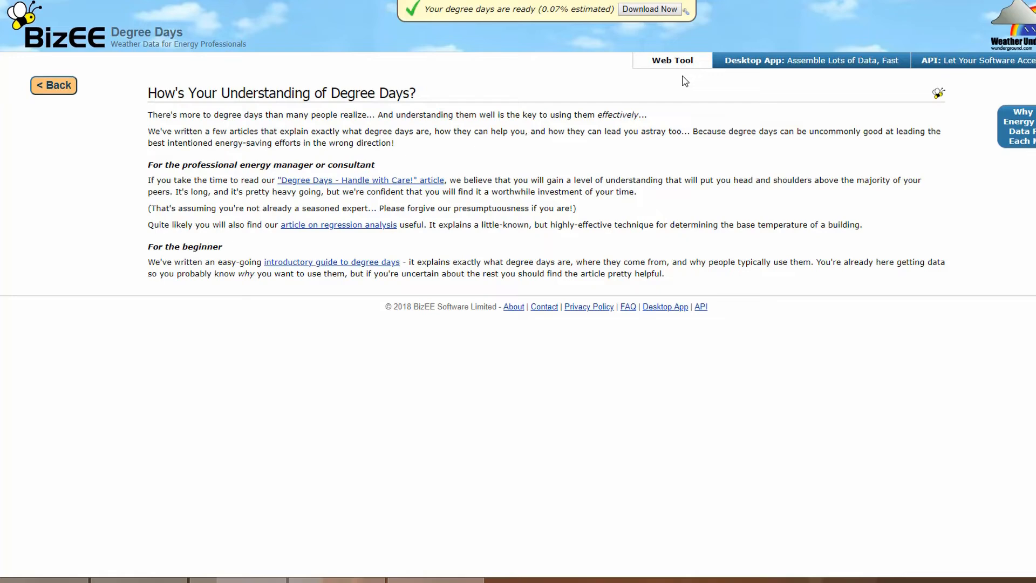
Download the data as CYYC_Av_HDD_35F.csv to the Desktop and open it in Excel.
{"action": "left_click", "coordinate": [660, 11]}
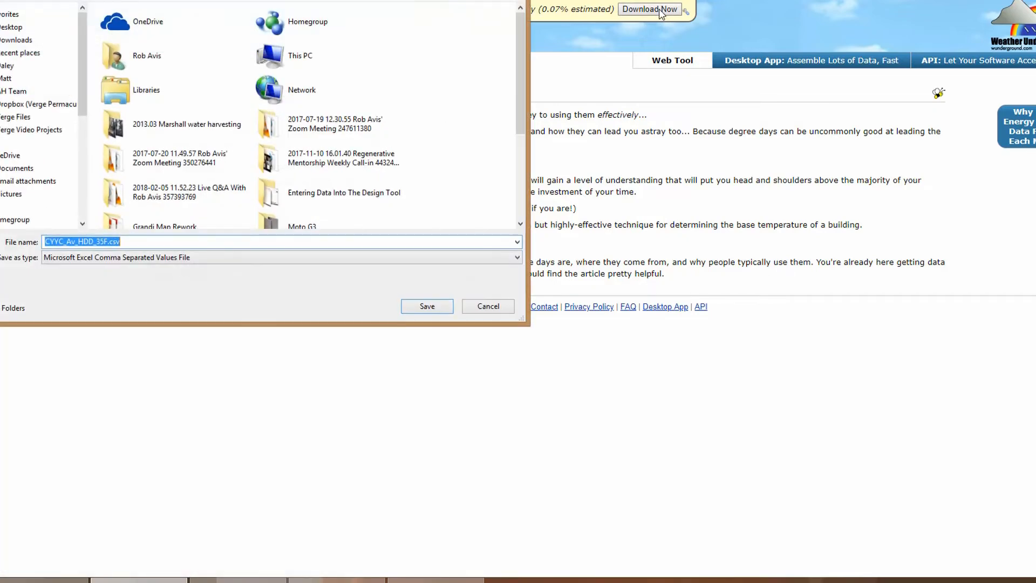
{"action": "left_click", "coordinate": [14, 27]}
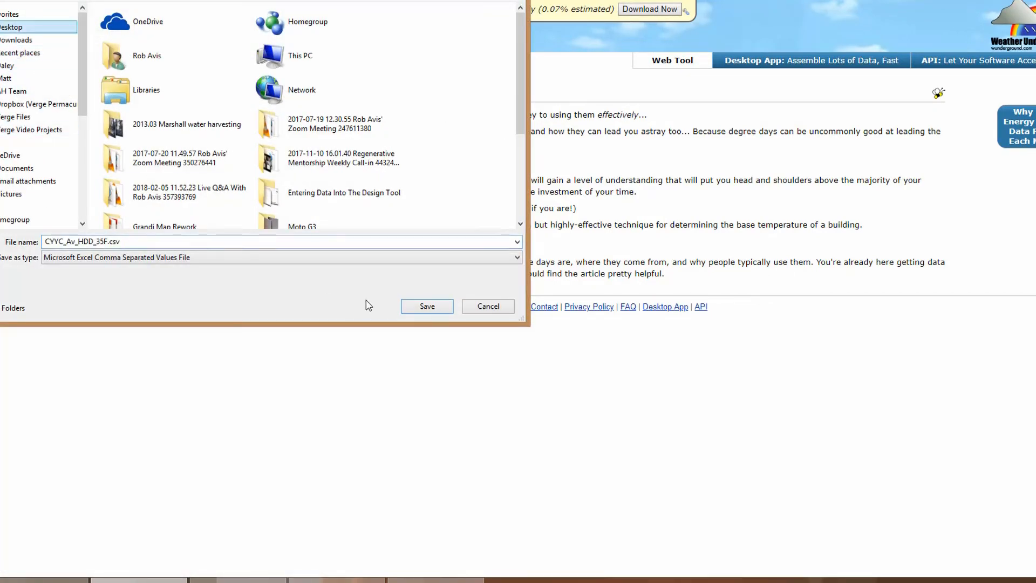
{"action": "left_click", "coordinate": [427, 307]}
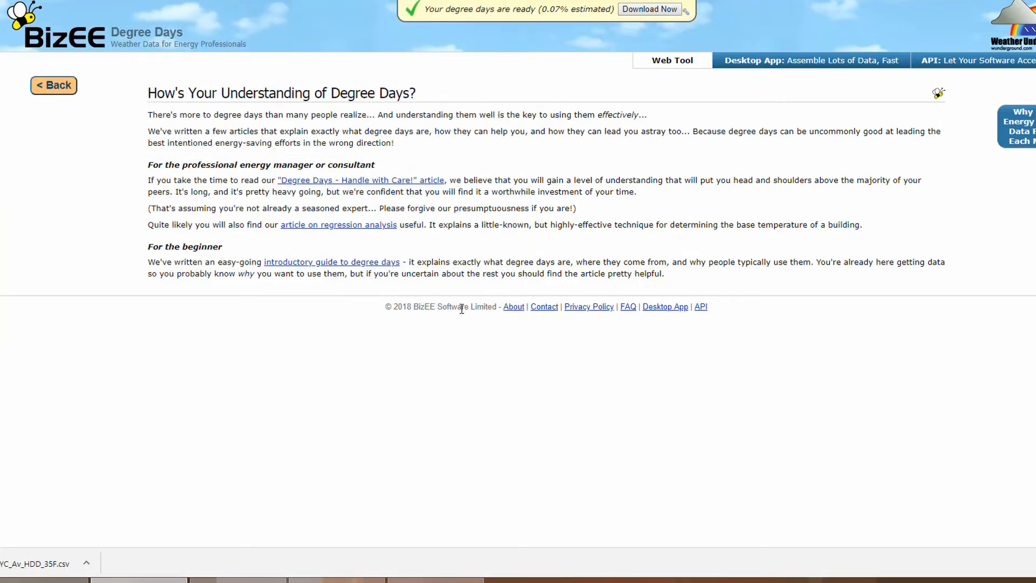
{"action": "left_click", "coordinate": [51, 570]}
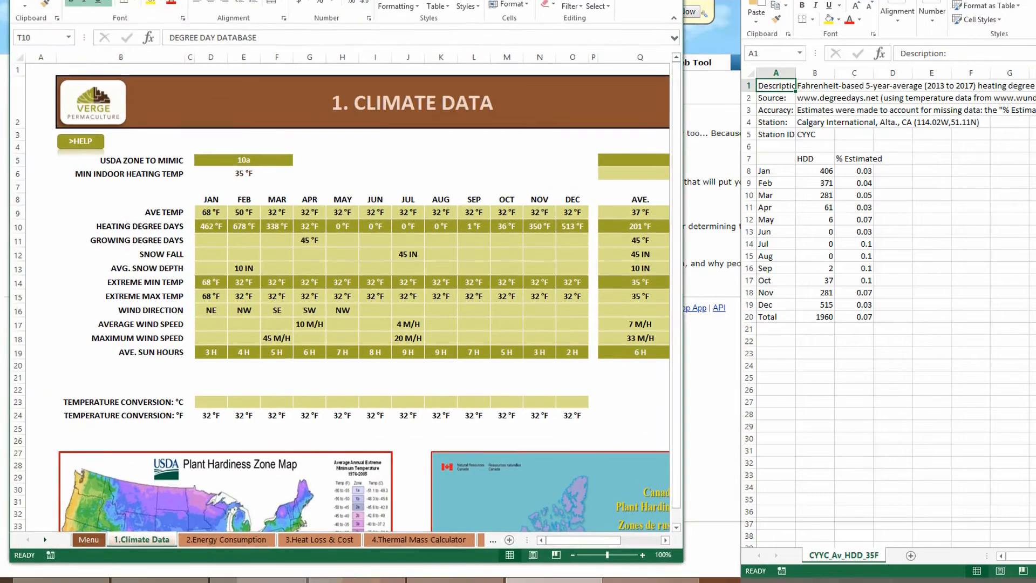
Place the workbook and the widened CSV window side by side, with D10 selected for January.
{"action": "mouse_move", "coordinate": [345, 0]}
{"action": "left_mouse_down"}
{"action": "mouse_move", "coordinate": [402, 1]}
{"action": "mouse_move", "coordinate": [356, 1]}
{"action": "left_mouse_up"}
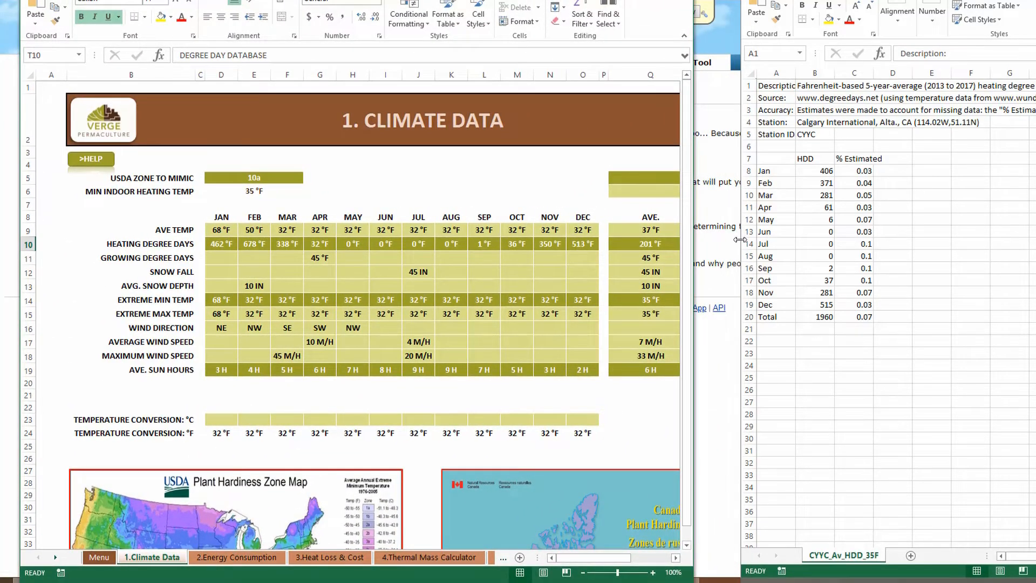
{"action": "left_click_drag", "start_coordinate": [739, 239], "coordinate": [696, 244]}
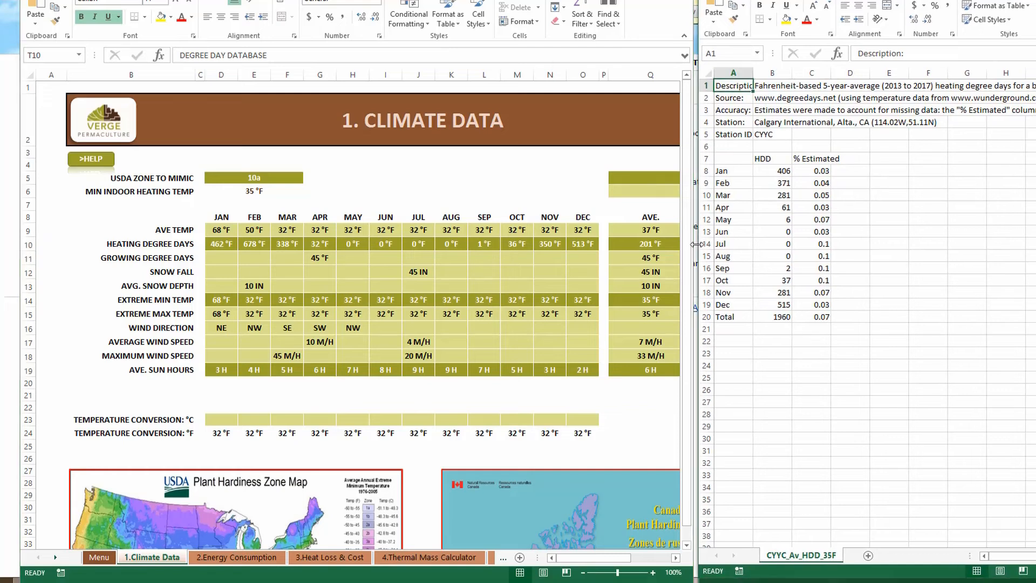
{"action": "left_click", "coordinate": [226, 244]}
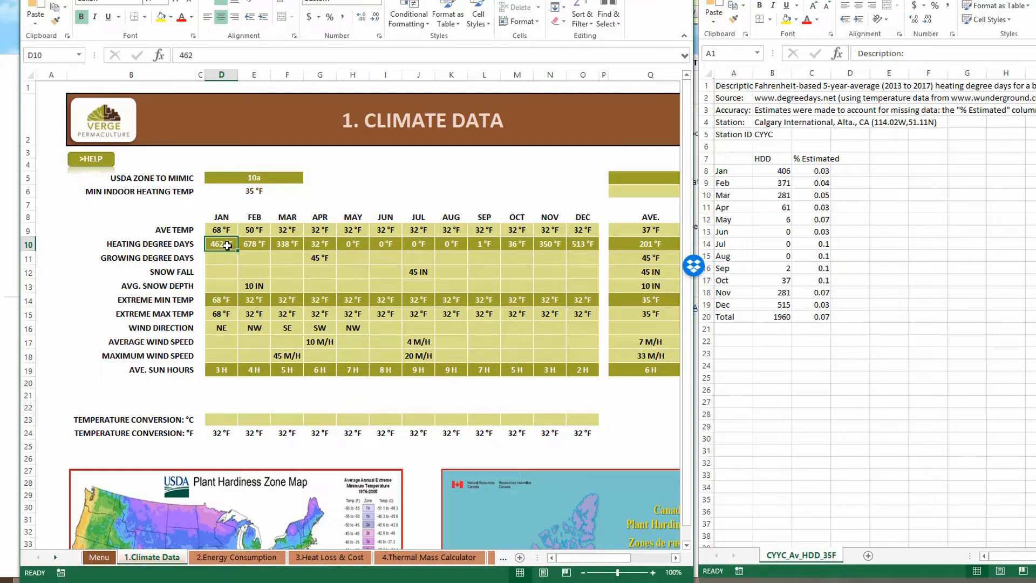
Enter the early-year heating degree days 406, 371, 281, 61 and 6 in row 10.
{"action": "type", "text": "406"}
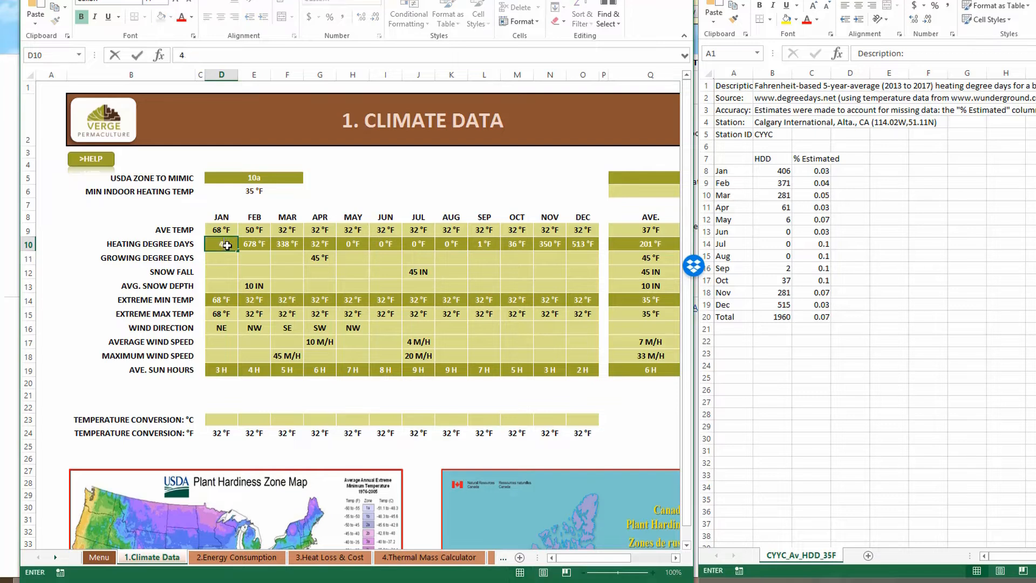
{"action": "key", "text": "Tab"}
{"action": "type", "text": "371"}
{"action": "key", "text": "Tab"}
{"action": "type", "text": "281"}
{"action": "key", "text": "Return"}
{"action": "key", "text": "Tab"}
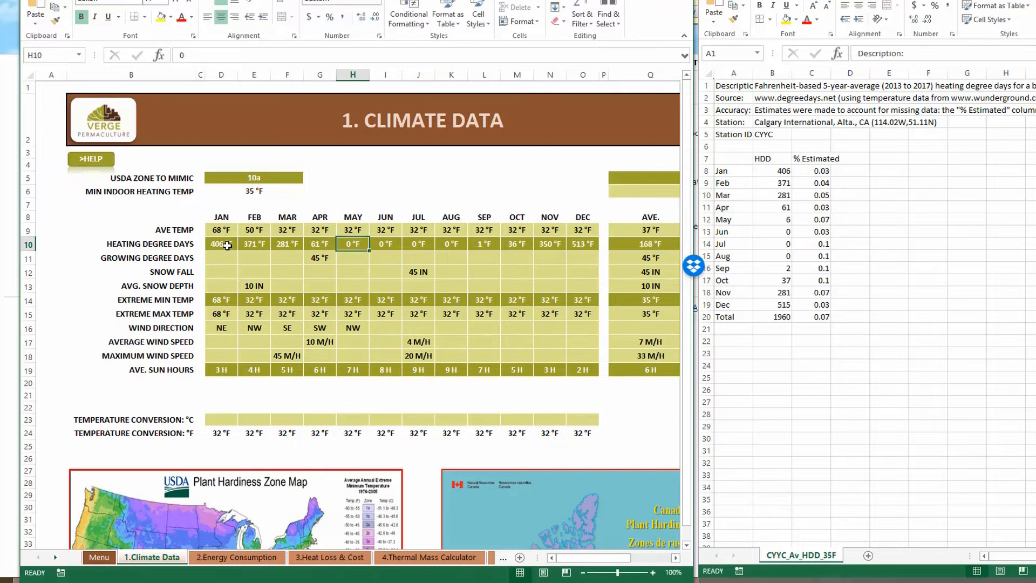
{"action": "type", "text": "61"}
{"action": "key", "text": "Tab"}
{"action": "type", "text": "6"}
{"action": "key", "text": "Tab"}
{"action": "key", "text": "Tab"}
{"action": "key", "text": "Tab"}
{"action": "key", "text": "Tab"}
Enter the remaining values 2, 37, 281 and 515 through December, then review the row.
{"action": "type", "text": "2"}
{"action": "key", "text": "Tab"}
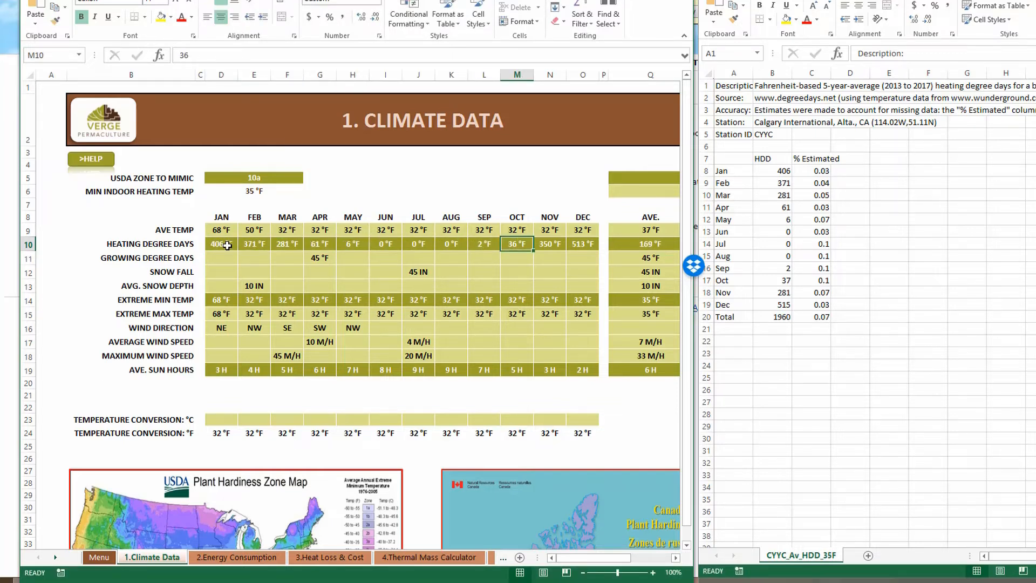
{"action": "type", "text": "37"}
{"action": "key", "text": "Tab"}
{"action": "type", "text": "281"}
{"action": "key", "text": "Tab"}
{"action": "type", "text": "515"}
{"action": "key", "text": "Right"}
{"action": "key", "text": "Left"}
{"action": "key", "text": "Left"}
{"action": "key", "text": "Left"}
{"action": "key", "text": "Left"}
{"action": "key", "text": "Left"}
{"action": "key", "text": "Left"}
{"action": "key", "text": "Left"}
{"action": "key", "text": "Left"}
{"action": "key", "text": "Left"}
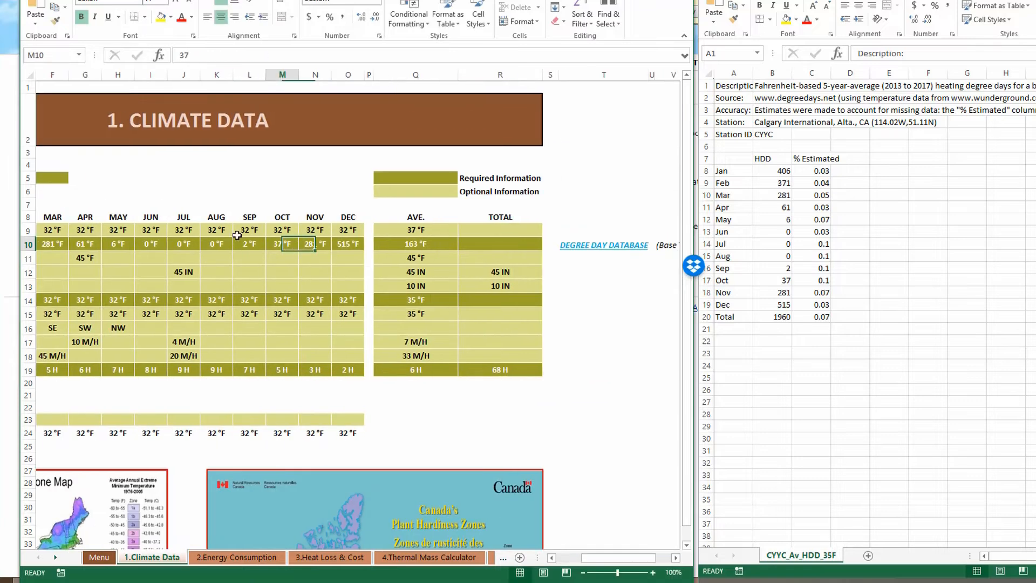
{"action": "key", "text": "Left"}
{"action": "key", "text": "Left"}
{"action": "key", "text": "Left"}
{"action": "key", "text": "Left"}
{"action": "key", "text": "Left"}
{"action": "key", "text": "Left"}
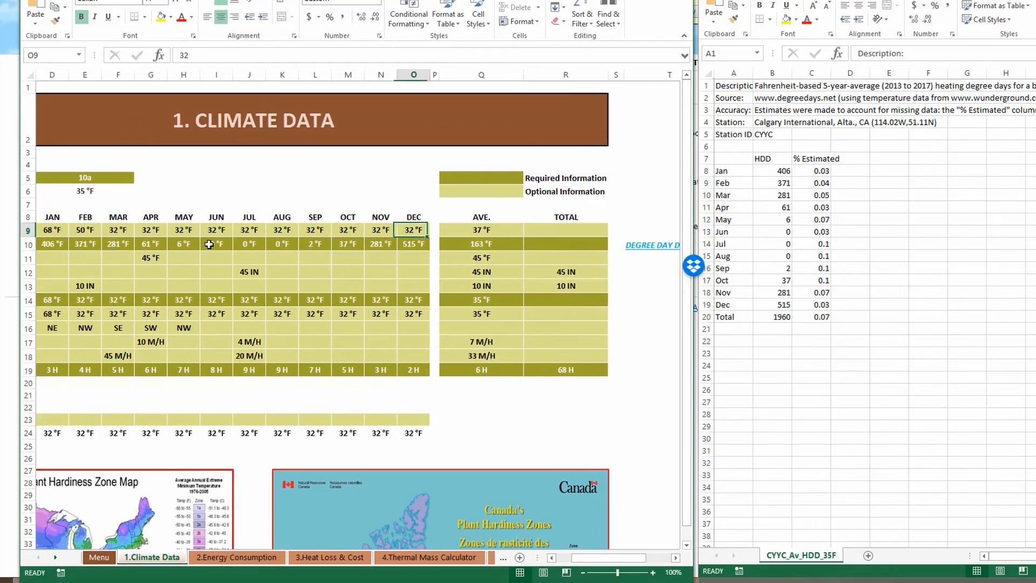
{"action": "key", "text": "Left"}
{"action": "key", "text": "Left"}
{"action": "key", "text": "Left"}
{"action": "key", "text": "Left"}
{"action": "key", "text": "Left"}
{"action": "key", "text": "Left"}
{"action": "key", "text": "Left"}
{"action": "key", "text": "Left"}
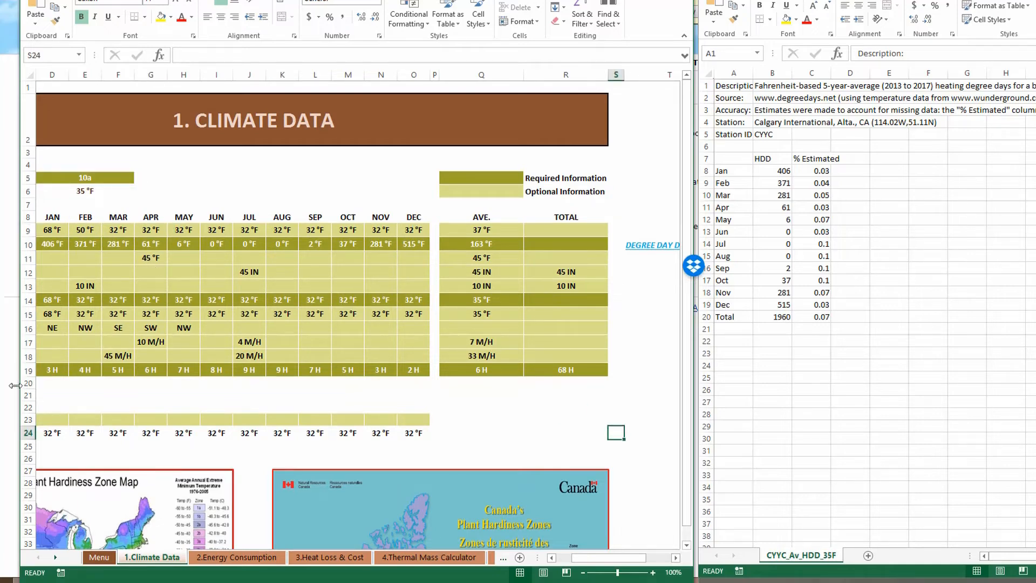
Widen the Excel window and scroll back to column A to review the Climate Data sheet.
{"action": "left_click_drag", "start_coordinate": [16, 385], "coordinate": [0, 385]}
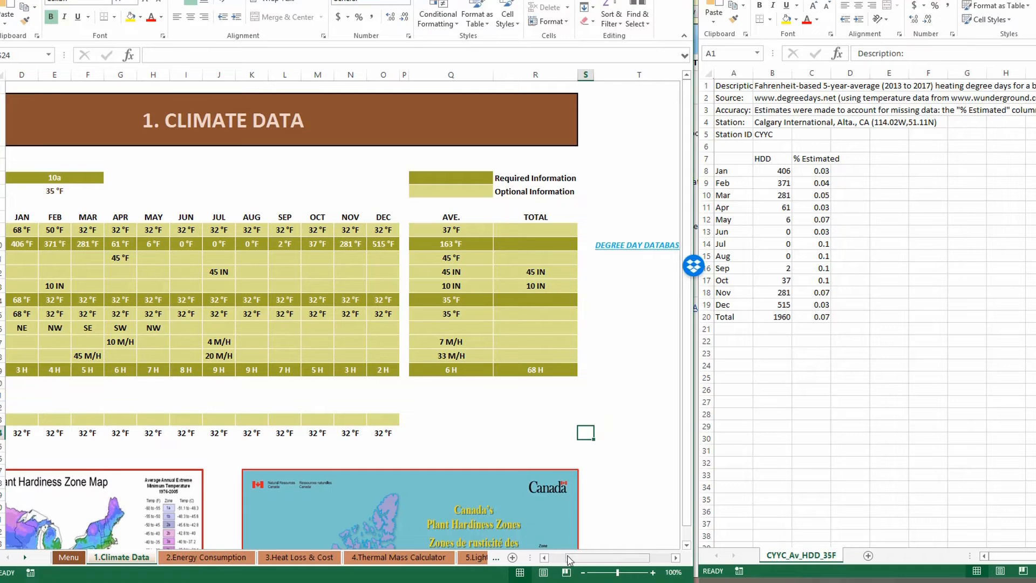
{"action": "left_click_drag", "start_coordinate": [568, 561], "coordinate": [552, 562]}
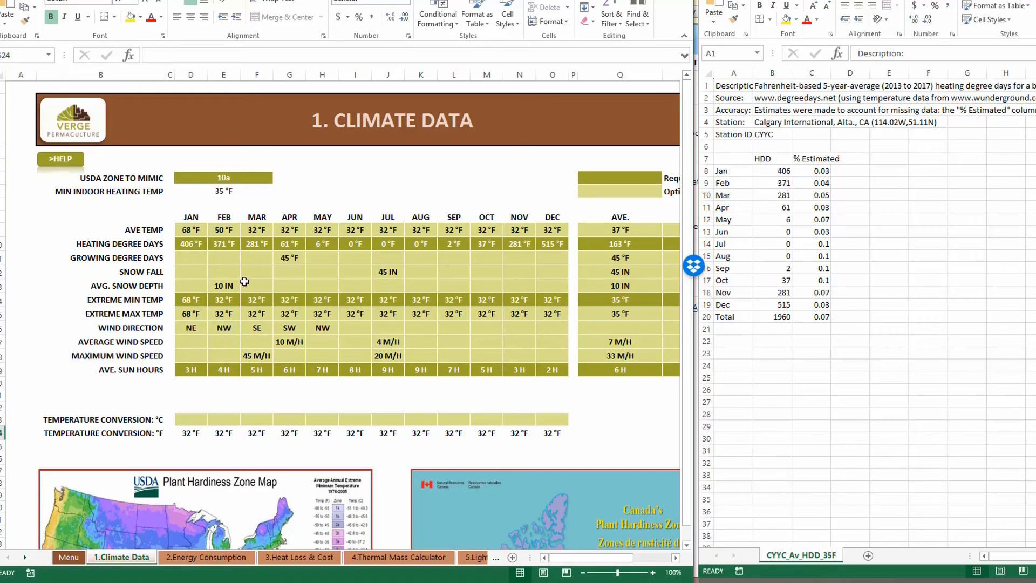